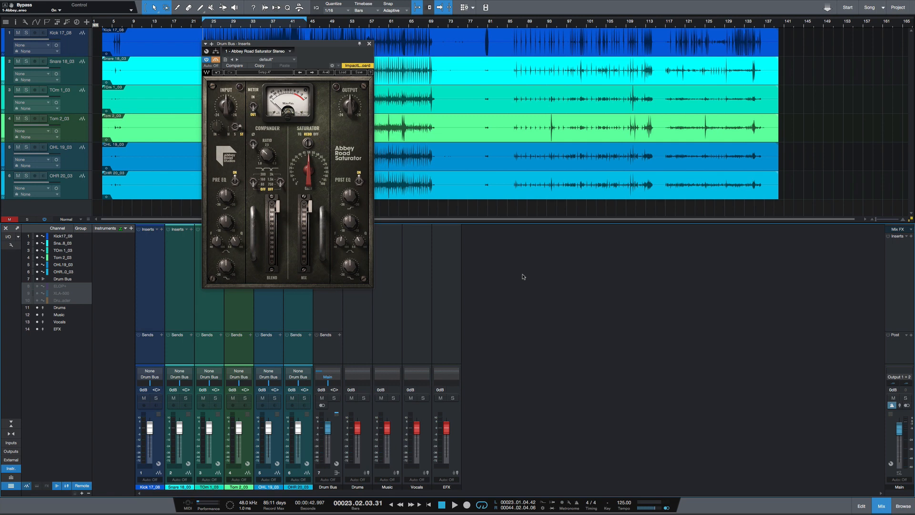
# - Try out the Input, Output, Compander Ratio and Blend controls of the Abbey Road Saturator on the Drum Bus
pyautogui.click(229, 108)
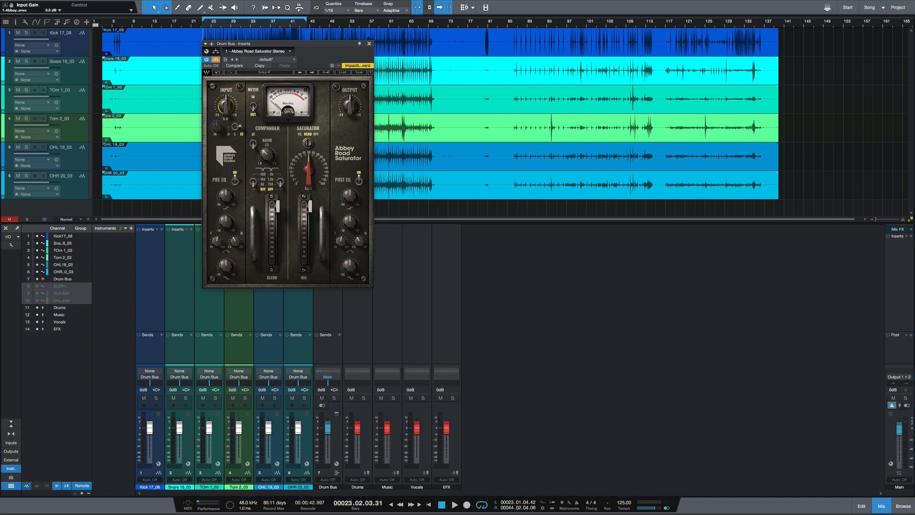
pyautogui.click(353, 107)
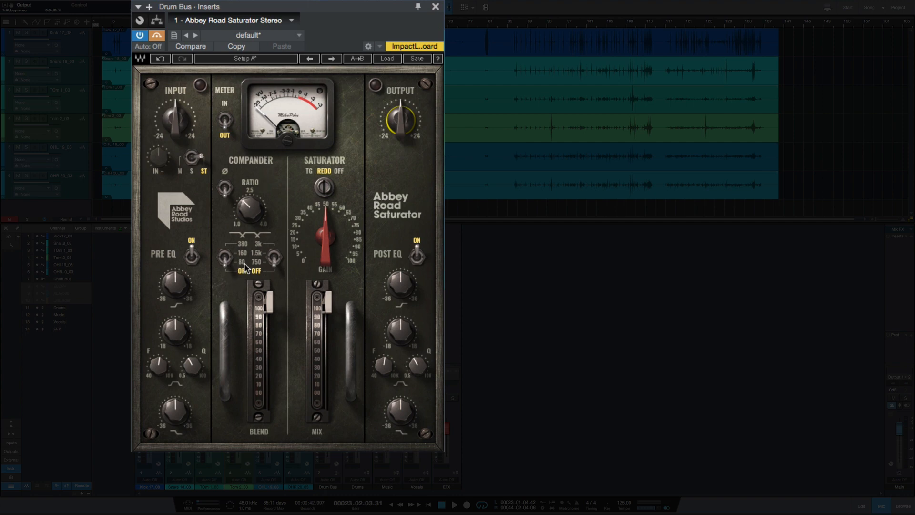
pyautogui.moveTo(247, 213); pyautogui.dragTo(248, 206)
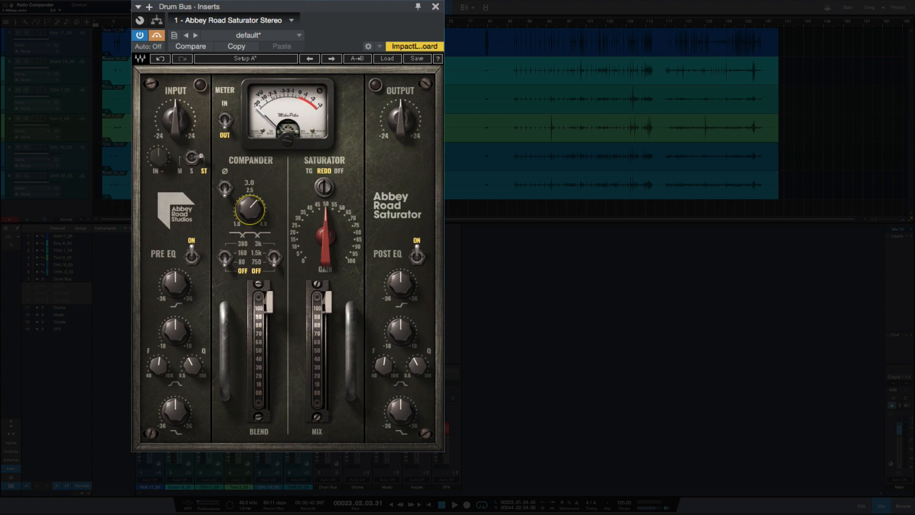
pyautogui.moveTo(248, 206); pyautogui.dragTo(247, 218)
pyautogui.moveTo(248, 220)
pyautogui.mouseDown()
pyautogui.moveTo(248, 204)
pyautogui.moveTo(252, 232)
pyautogui.mouseUp()
pyautogui.moveTo(262, 304)
pyautogui.mouseDown()
pyautogui.moveTo(261, 395)
pyautogui.moveTo(257, 297)
pyautogui.mouseUp()
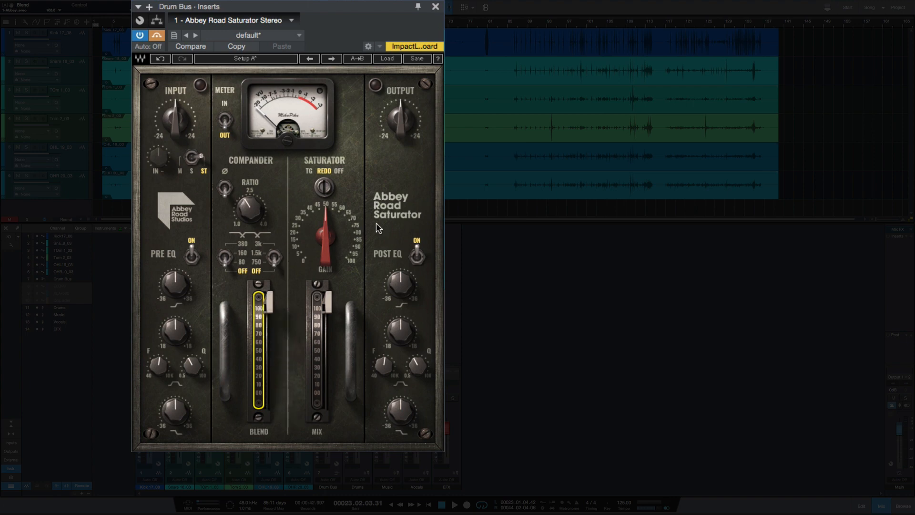
# - Step the Saturator type through TG and REDD to OFF, trying out its Gain and Mix controls
pyautogui.moveTo(326, 237); pyautogui.dragTo(326, 236)
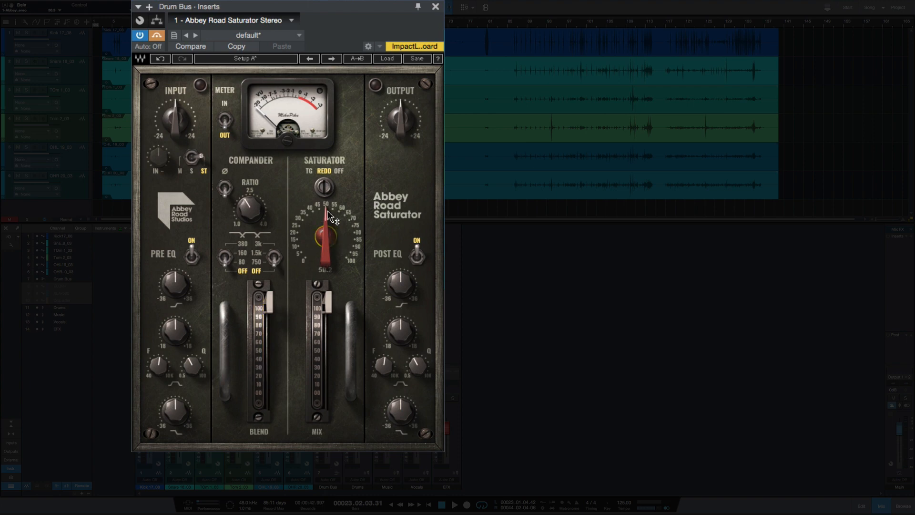
pyautogui.click(310, 171)
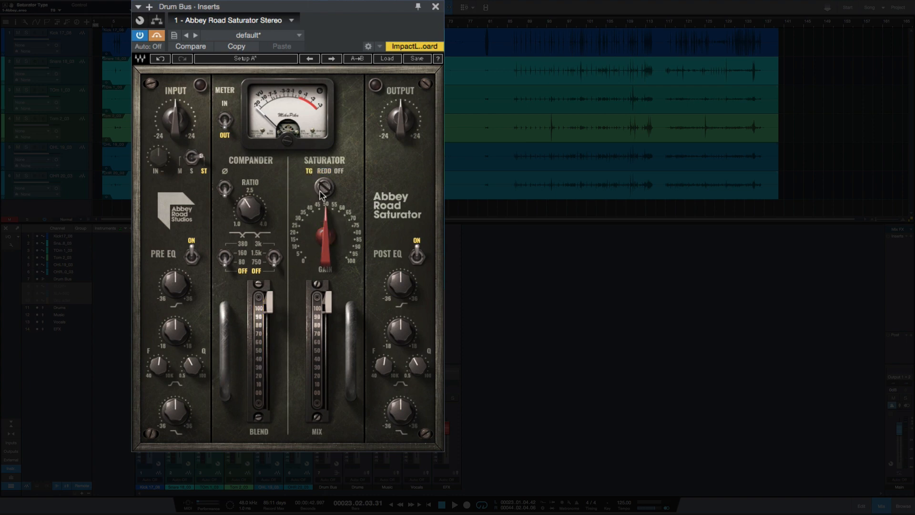
pyautogui.click(323, 172)
pyautogui.click(340, 172)
pyautogui.moveTo(324, 236); pyautogui.dragTo(324, 236)
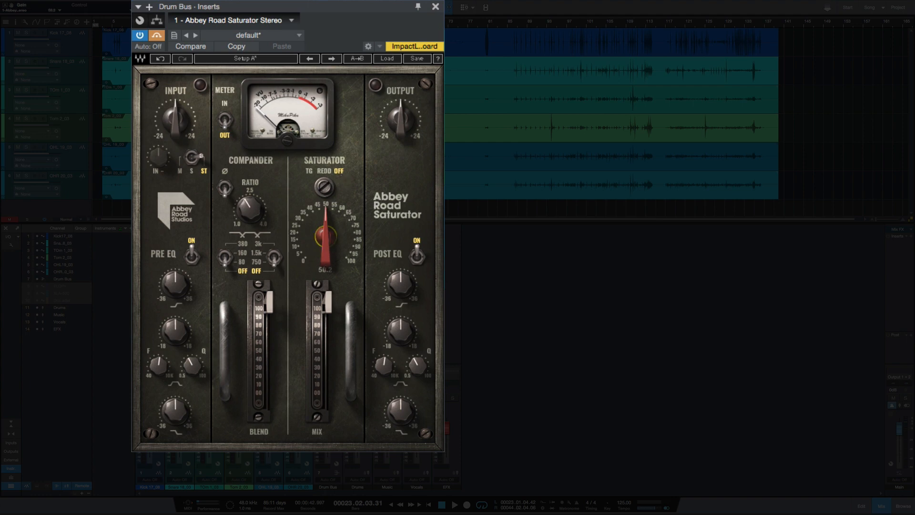
pyautogui.moveTo(329, 311)
pyautogui.mouseDown()
pyautogui.moveTo(329, 393)
pyautogui.moveTo(325, 294)
pyautogui.mouseUp()
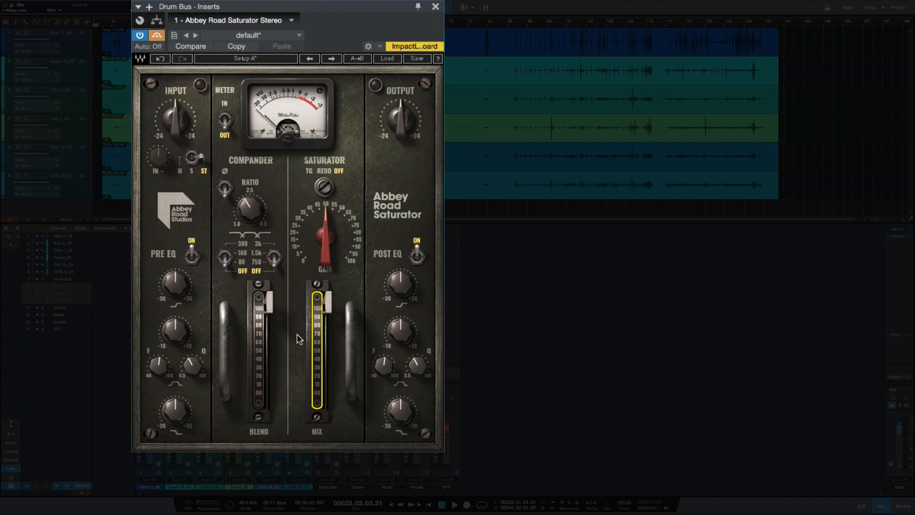
# - Try a Pre EQ low-shelf cut of about -24 dB against a Post EQ low-shelf boost of about 14 dB, and reset both
pyautogui.click(175, 285)
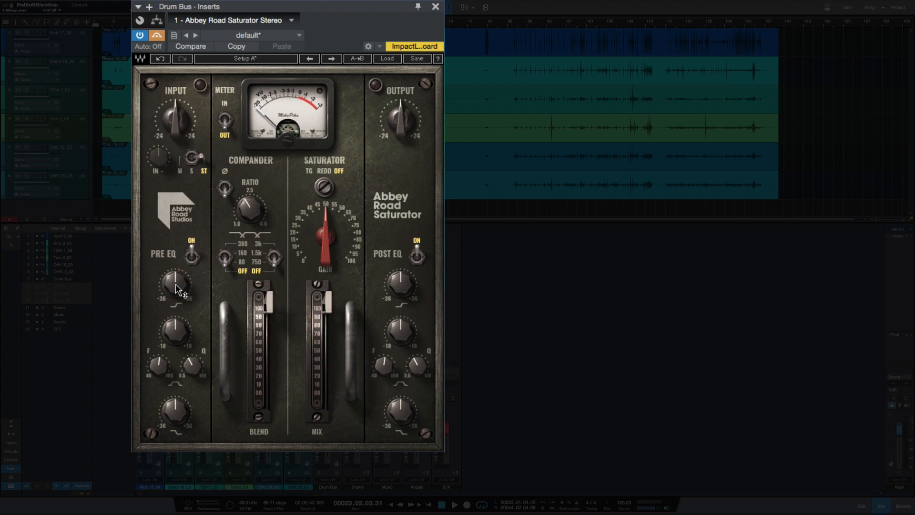
pyautogui.click(177, 408)
pyautogui.moveTo(176, 409); pyautogui.dragTo(172, 439)
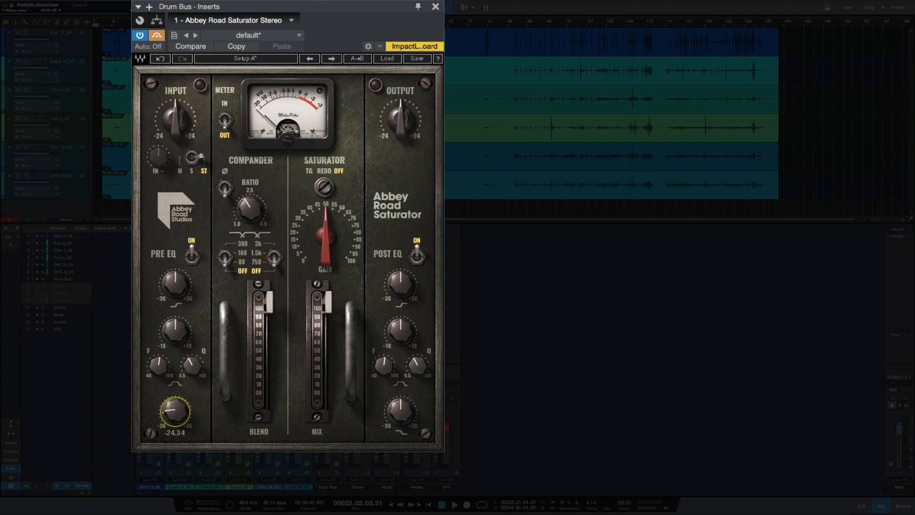
pyautogui.moveTo(400, 410); pyautogui.dragTo(400, 393)
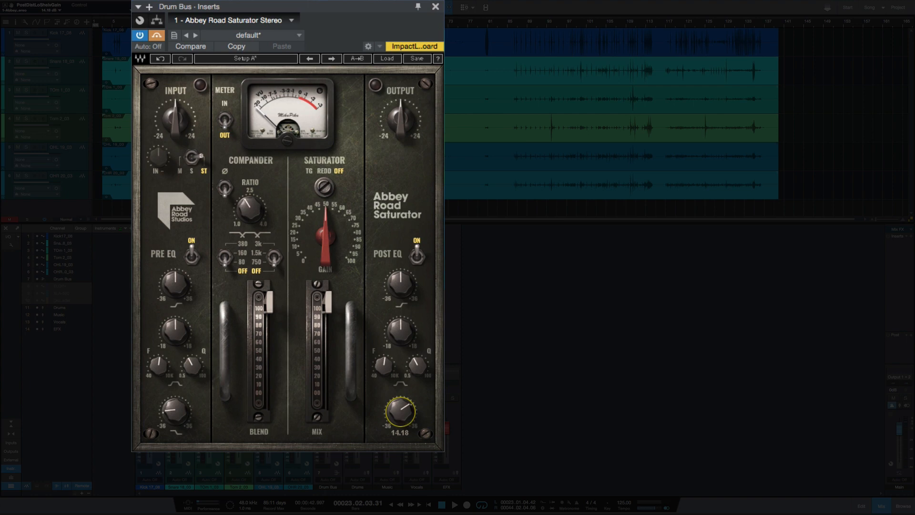
pyautogui.doubleClick(400, 414)
pyautogui.doubleClick(176, 413)
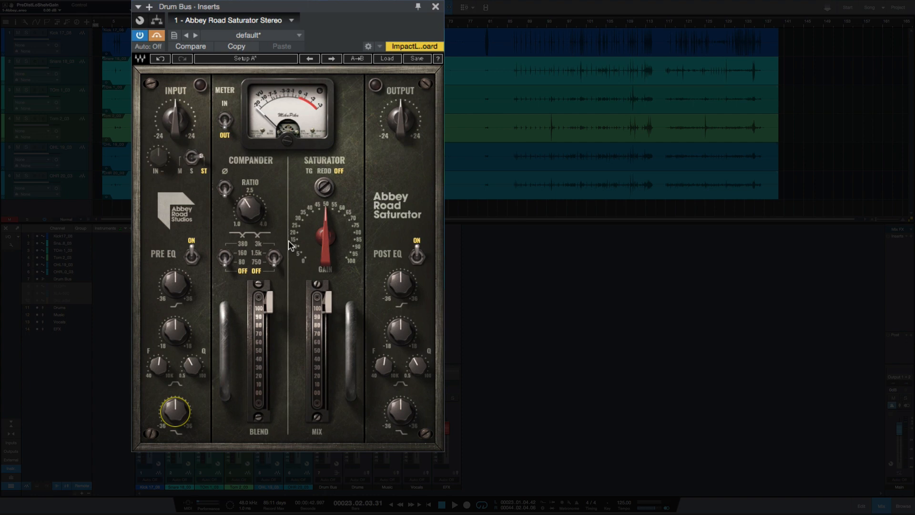
# - Play the drums with the saturator plug-in's bypass turned off, and switch the Saturator type through TG to REDD
pyautogui.press('space')
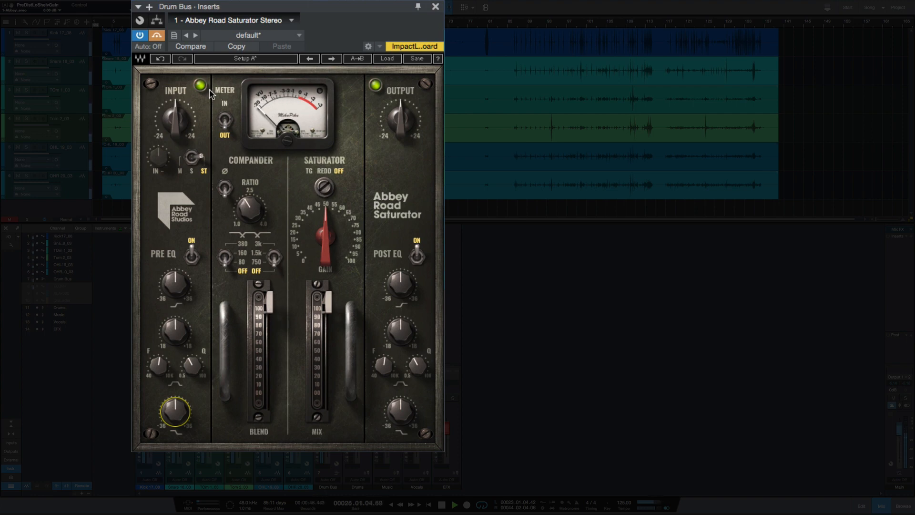
pyautogui.click(156, 36)
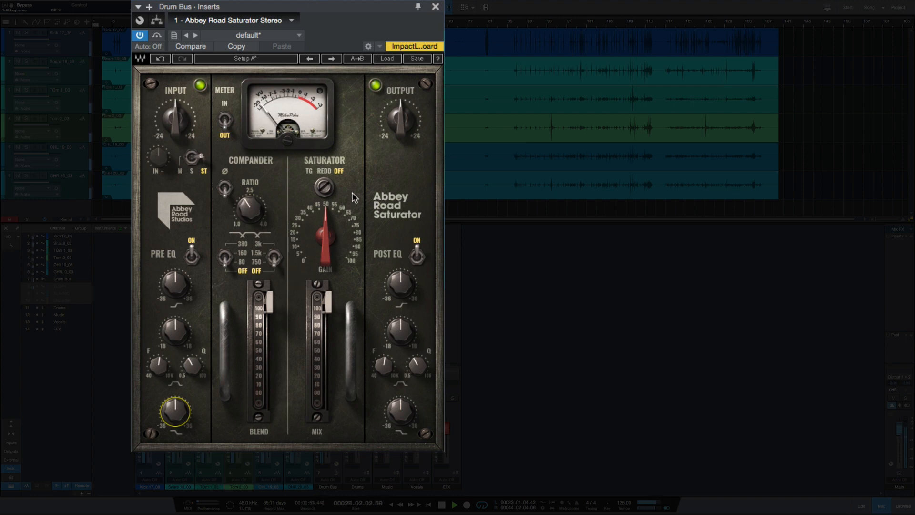
pyautogui.click(311, 185)
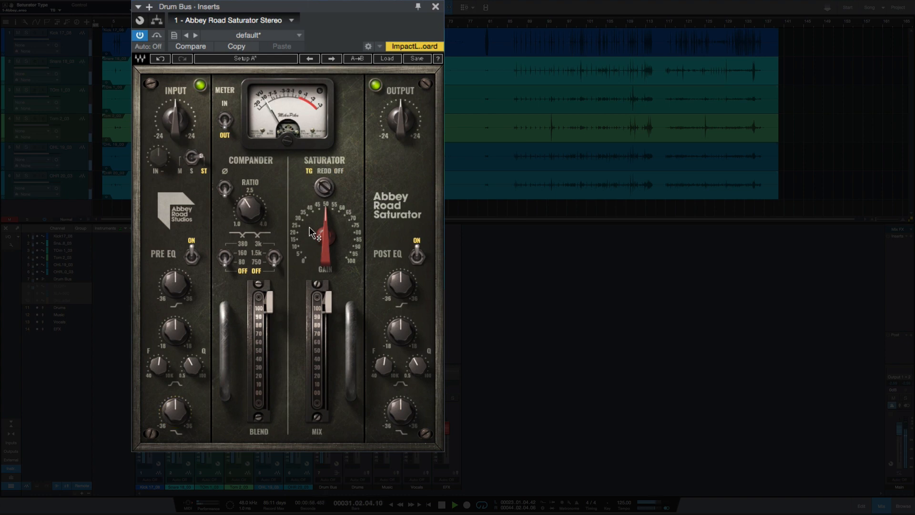
pyautogui.click(322, 187)
# - Set the Compander ratio to 1.5 and offset a Pre EQ low-shelf cut with a Post EQ low-shelf boost
pyautogui.moveTo(253, 196)
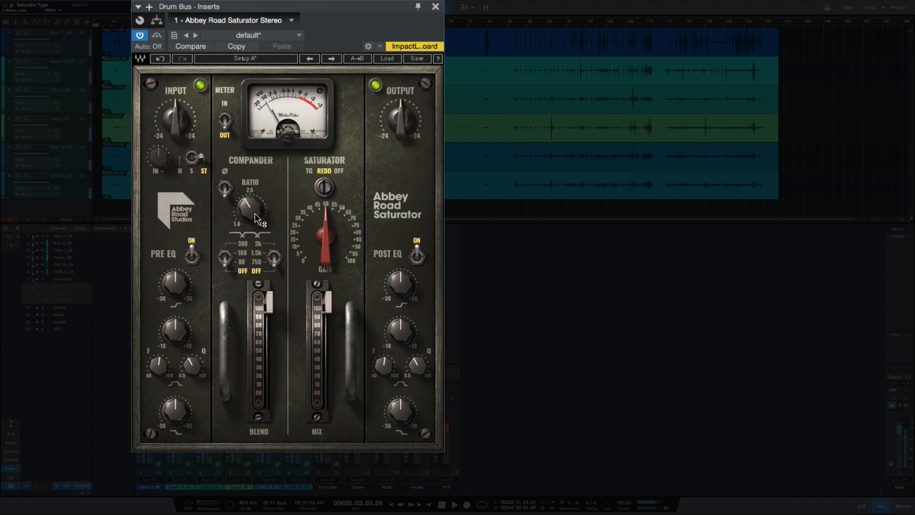
pyautogui.moveTo(250, 205); pyautogui.dragTo(249, 224)
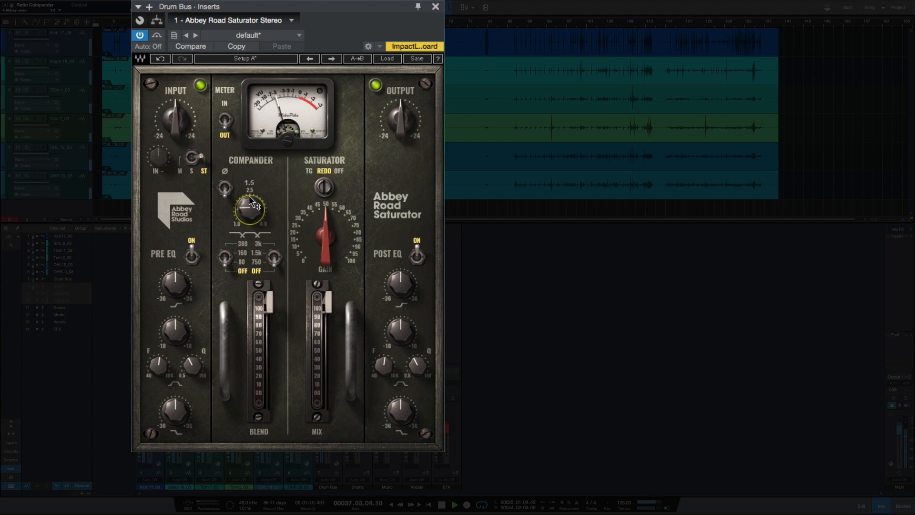
pyautogui.moveTo(175, 410); pyautogui.dragTo(175, 428)
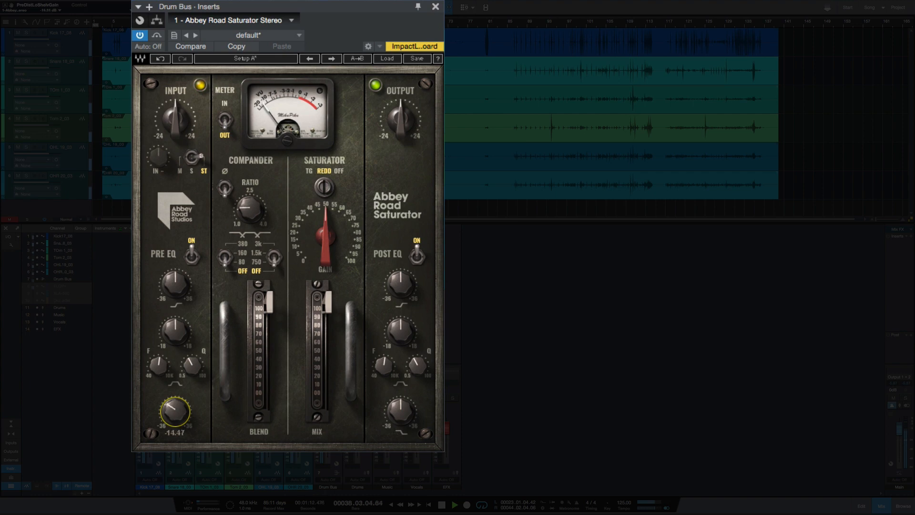
pyautogui.moveTo(400, 410); pyautogui.dragTo(400, 391)
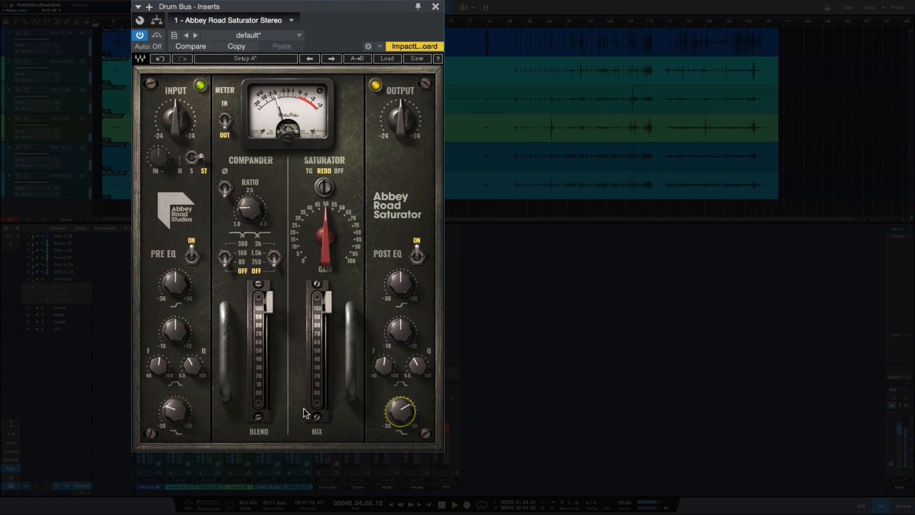
pyautogui.click(168, 414)
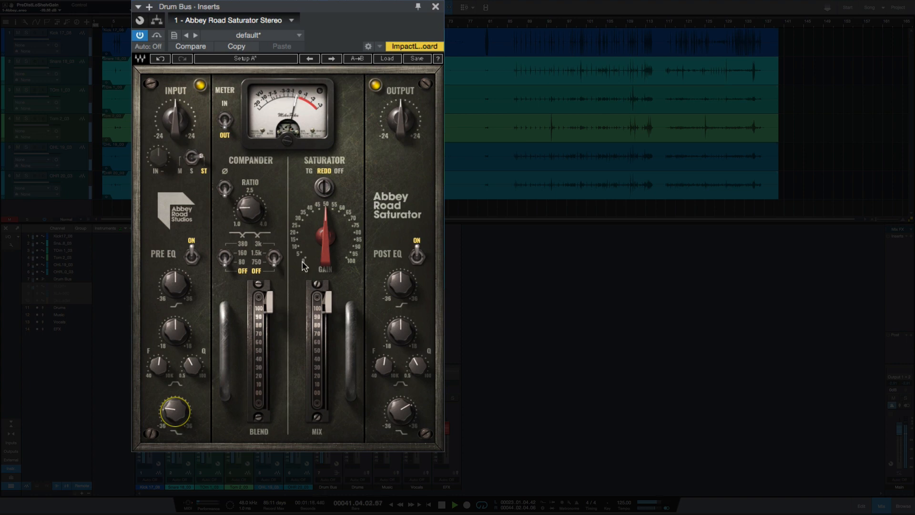
# - Lower the Saturator mix slightly and raise its gain to about 55, comparing TG against REDD and ending on REDD
pyautogui.moveTo(327, 301); pyautogui.dragTo(328, 314)
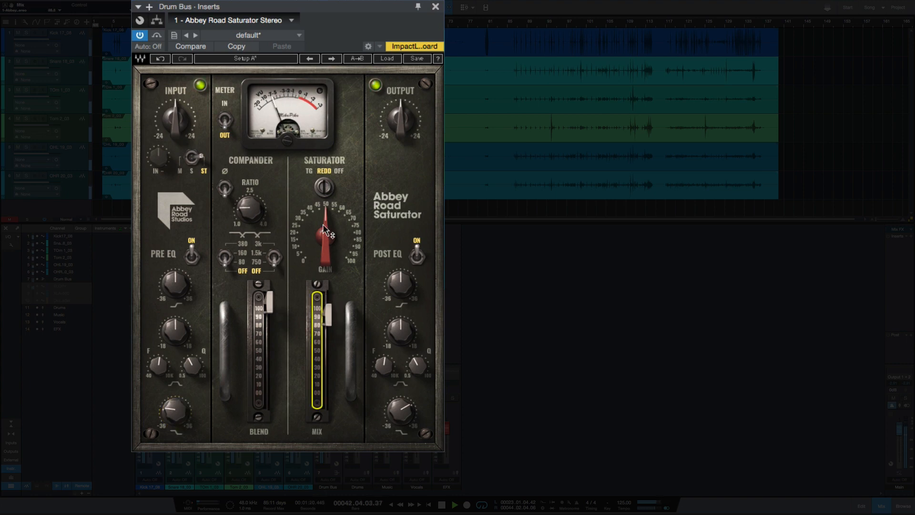
pyautogui.moveTo(325, 231); pyautogui.dragTo(319, 178)
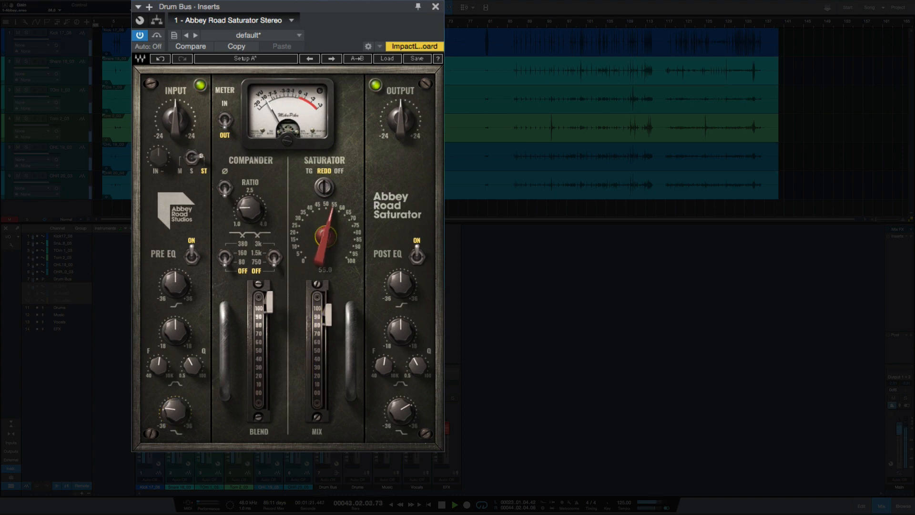
pyautogui.click(311, 172)
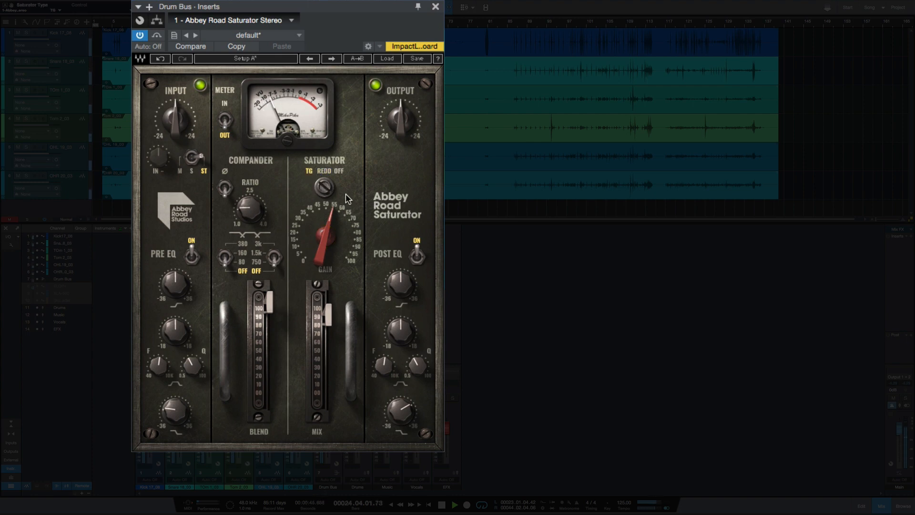
pyautogui.click(322, 171)
# - Set the Compander's LP cutoff to 80 Hz and raise its ratio above 2.5
pyautogui.moveTo(249, 209)
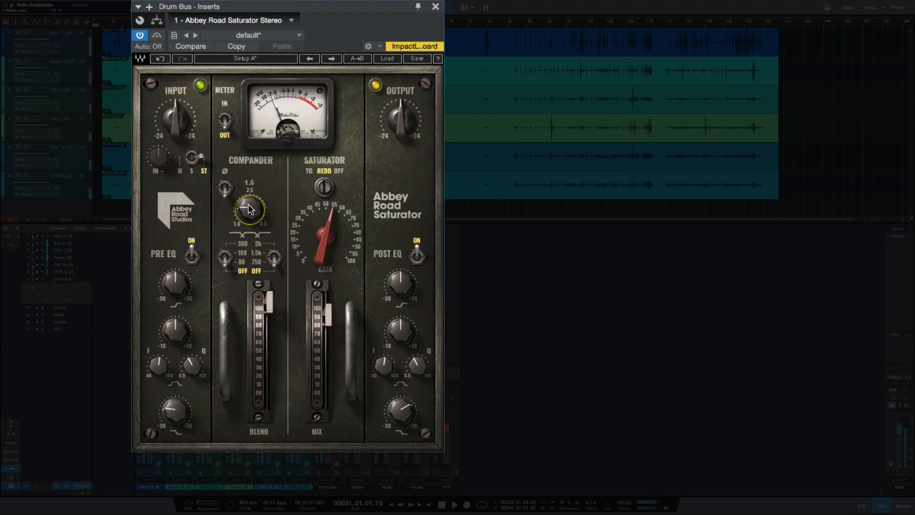
pyautogui.click(241, 263)
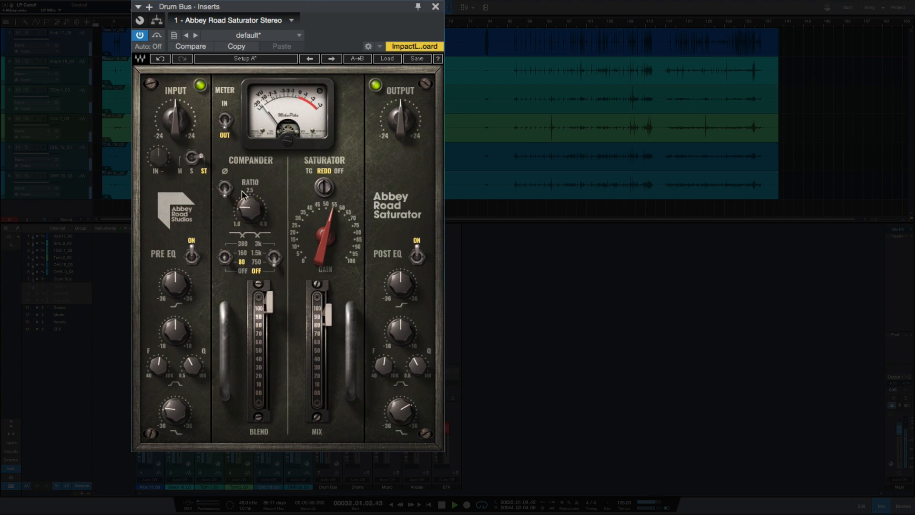
pyautogui.moveTo(248, 209); pyautogui.dragTo(249, 176)
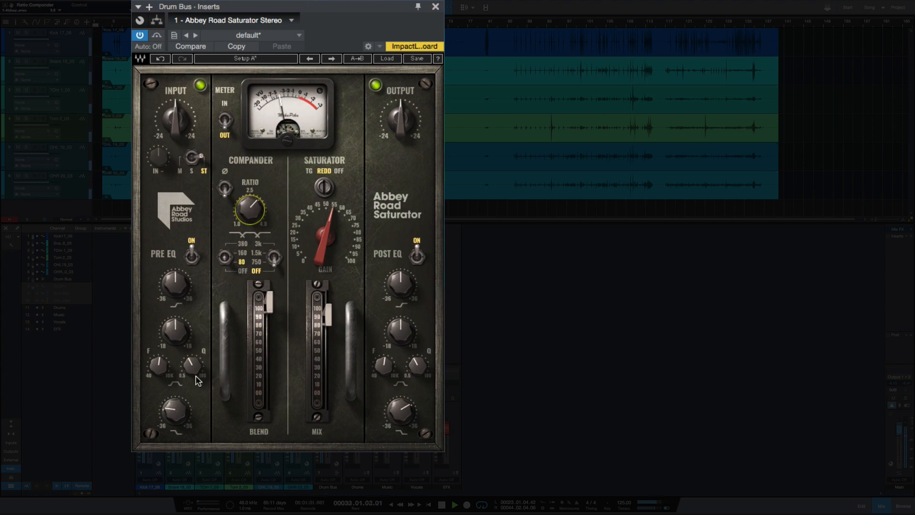
# - Reset the low-shelf gains of the Post EQ and the Pre EQ to zero
pyautogui.doubleClick(399, 413)
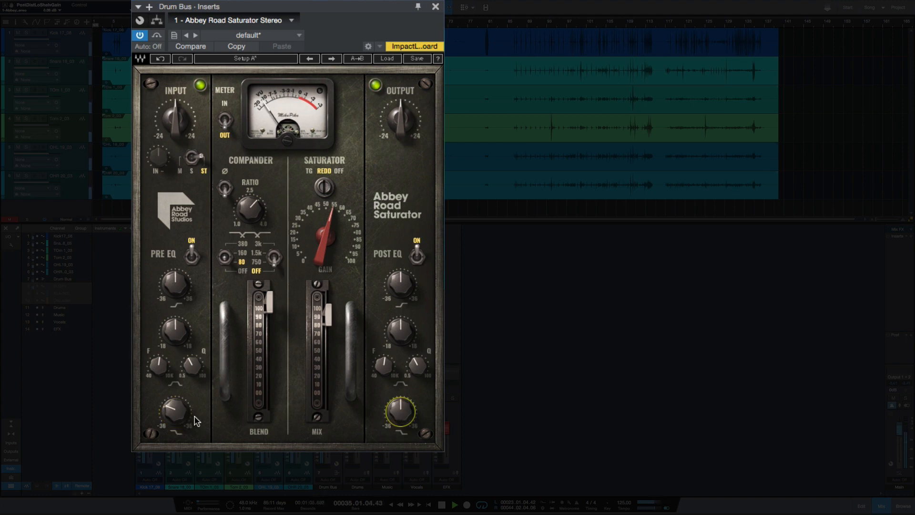
pyautogui.doubleClick(175, 413)
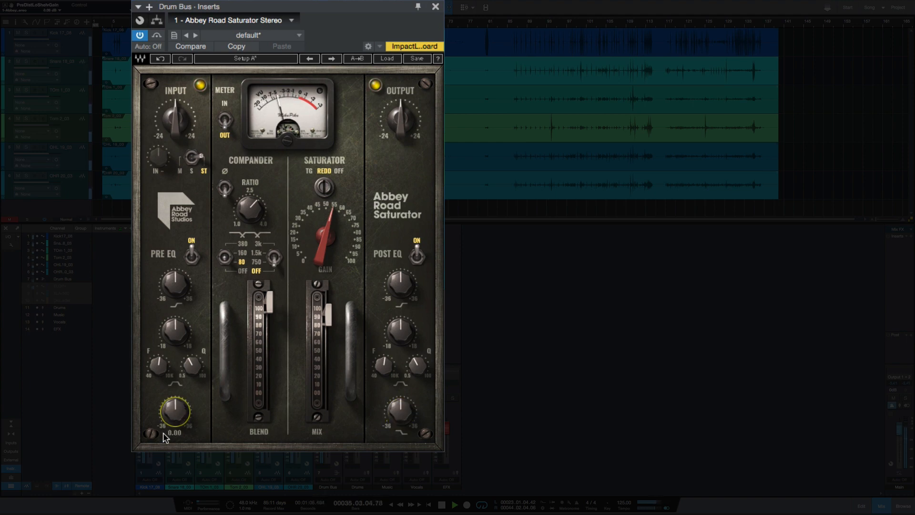
# - Compare the drums with the Saturator type OFF, with the plug-in bypassed and with REDD, and stop playback
pyautogui.click(324, 186)
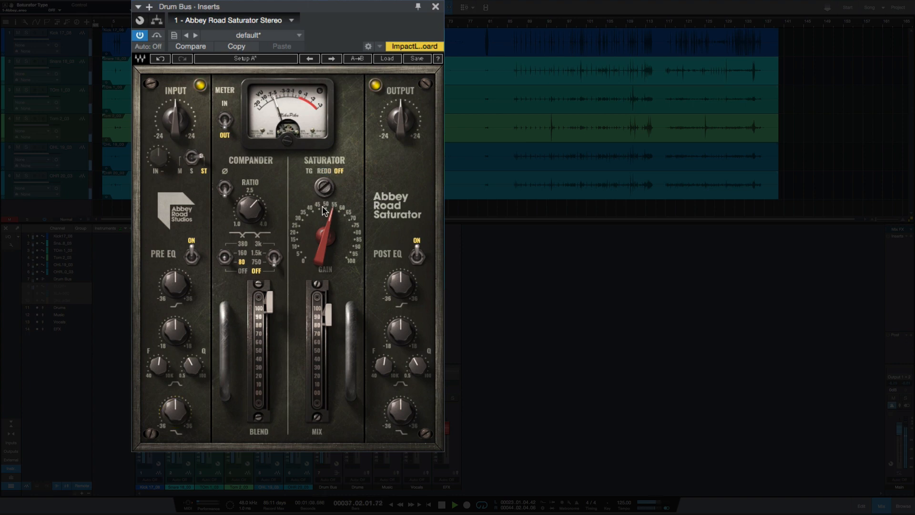
pyautogui.click(153, 38)
pyautogui.click(325, 189)
pyautogui.click(324, 170)
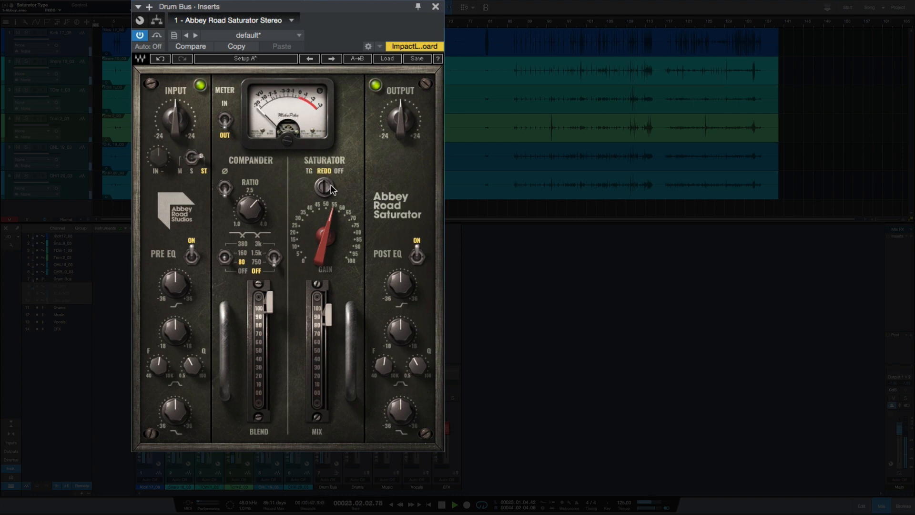
pyautogui.press('space')
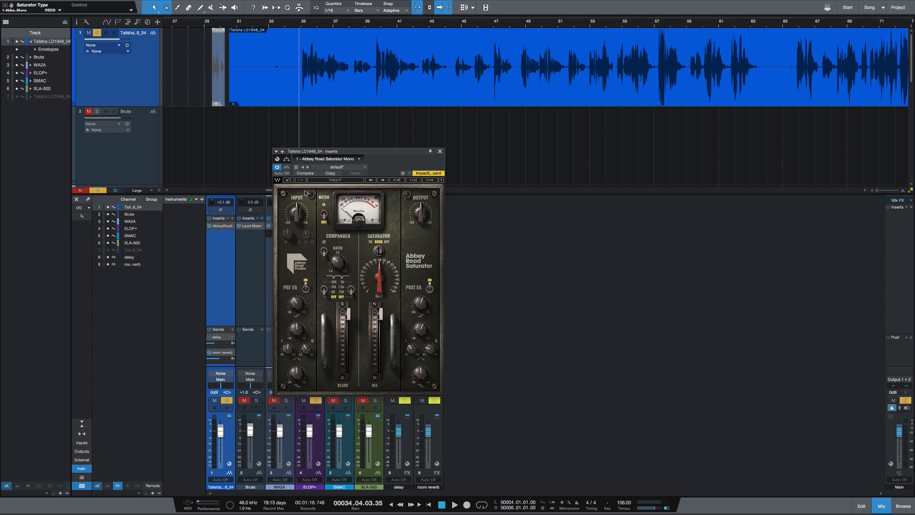
# - Compare the mono Abbey Road Saturator bypassed and active on the first track, switching its Saturator type to TG
pyautogui.click(286, 168)
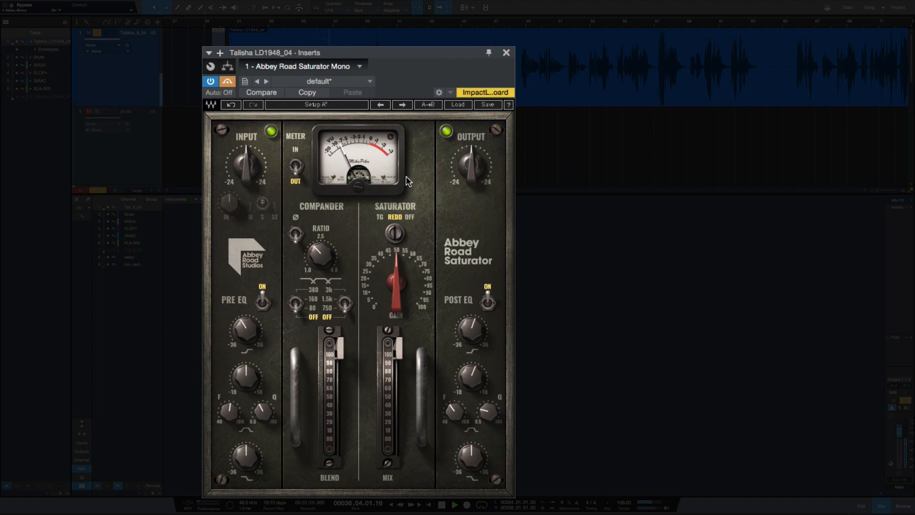
pyautogui.click(227, 82)
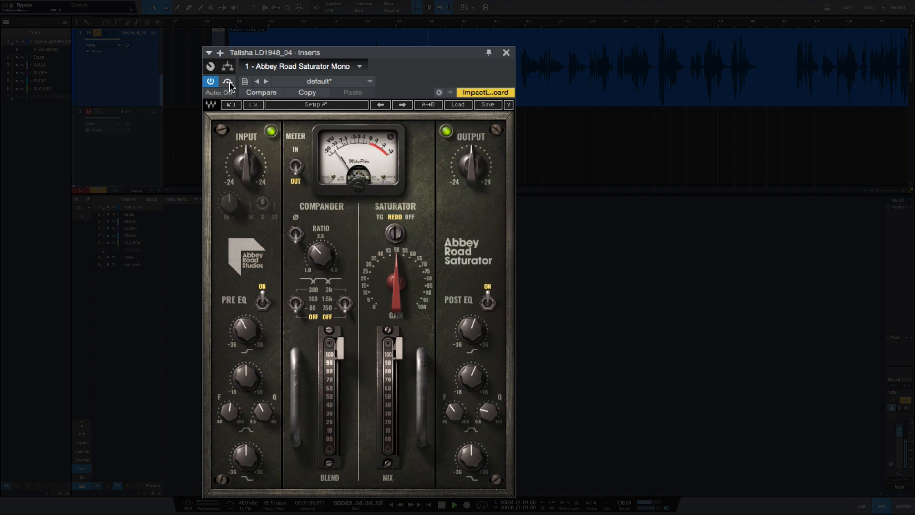
pyautogui.click(379, 218)
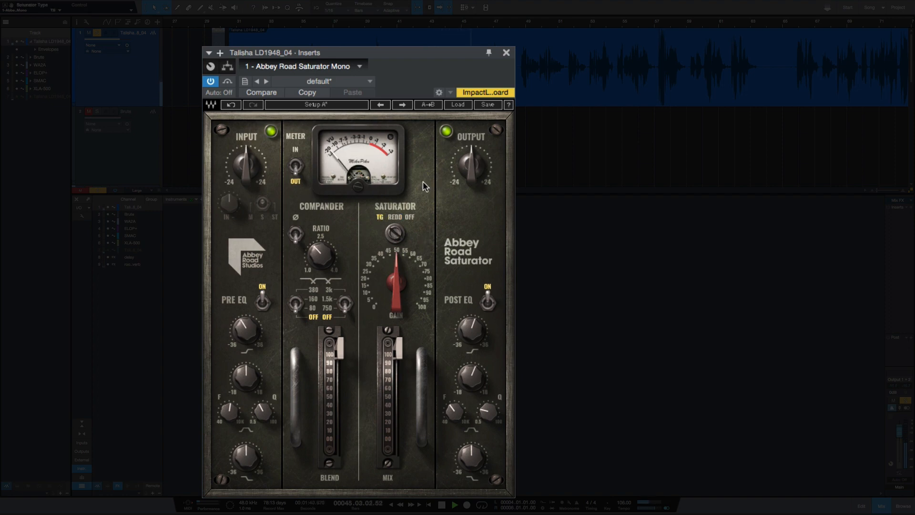
pyautogui.click(227, 83)
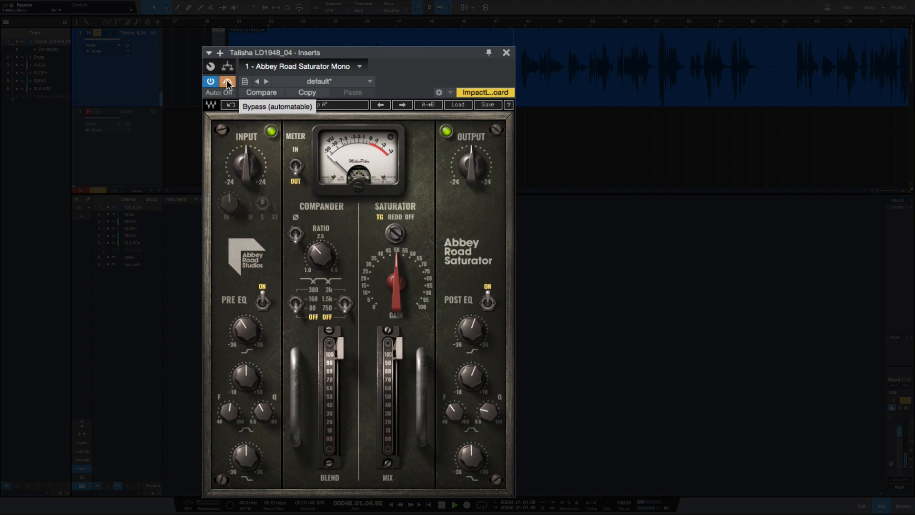
# - Reactivate the bypassed Saturator, set its type to REDD and set the Compander's LP cutoff to 80 Hz
pyautogui.click(228, 83)
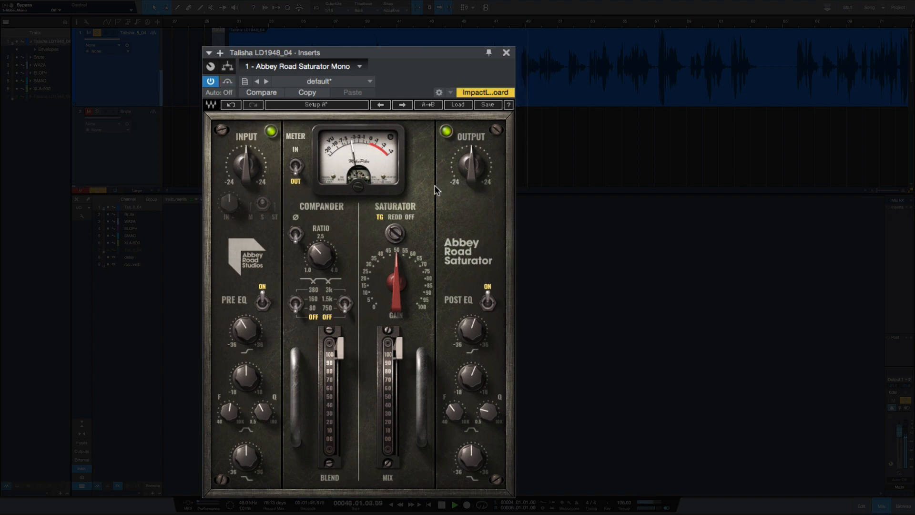
pyautogui.click(396, 215)
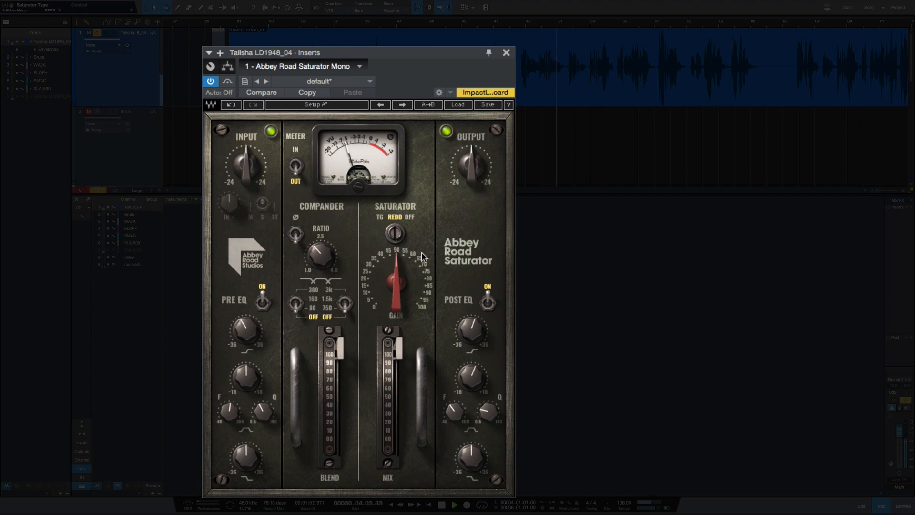
pyautogui.click(312, 307)
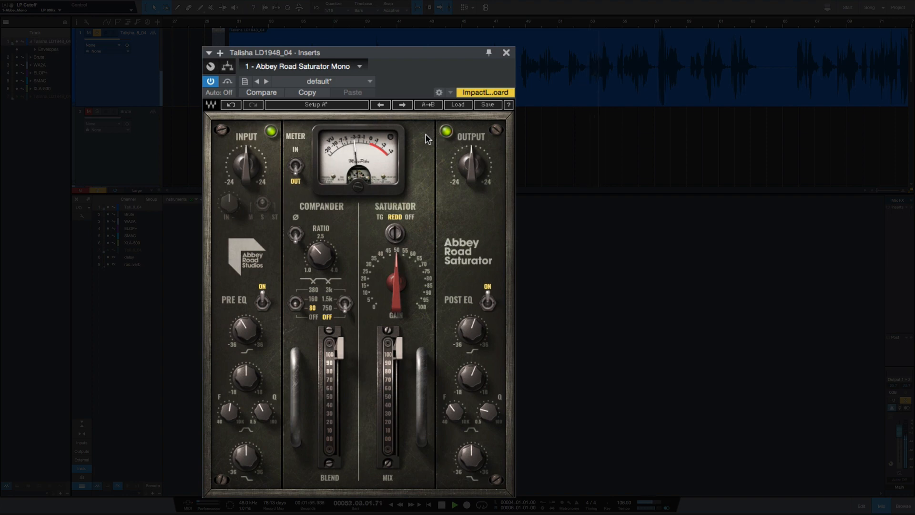
# - Switch the Saturator type to TG, set its gain to about 63 and lower the output to about -3.9 dB
pyautogui.moveTo(402, 271); pyautogui.dragTo(384, 214)
pyautogui.click(381, 217)
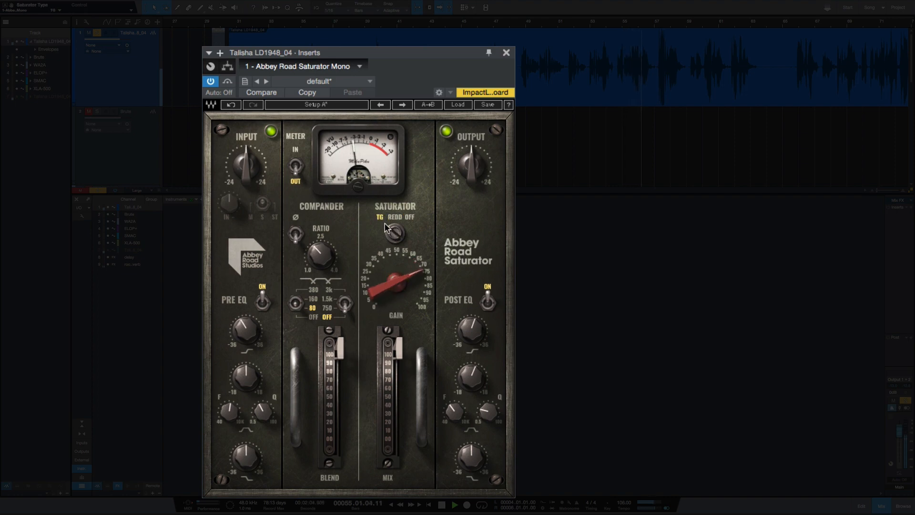
pyautogui.moveTo(469, 174); pyautogui.dragTo(470, 180)
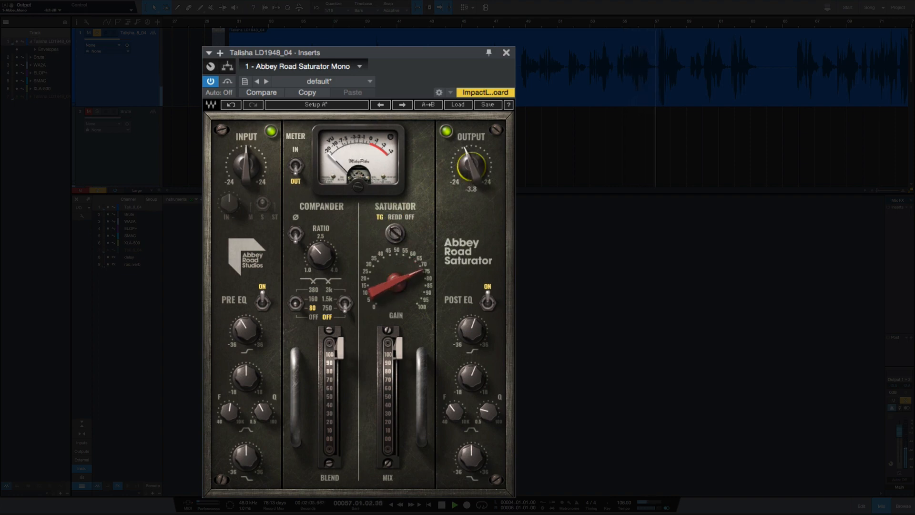
pyautogui.moveTo(393, 275); pyautogui.dragTo(394, 290)
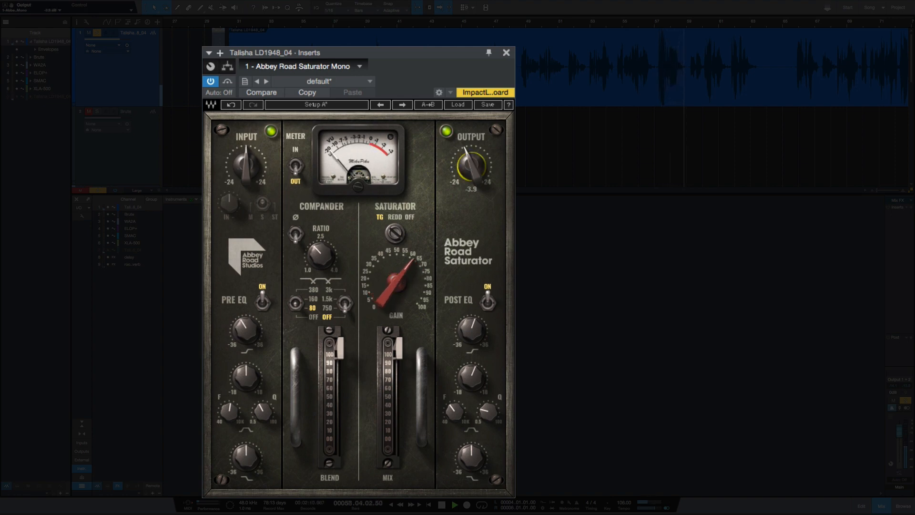
# - Compare the Saturator types OFF, TG and REDD during playback, leaving REDD selected
pyautogui.click(409, 217)
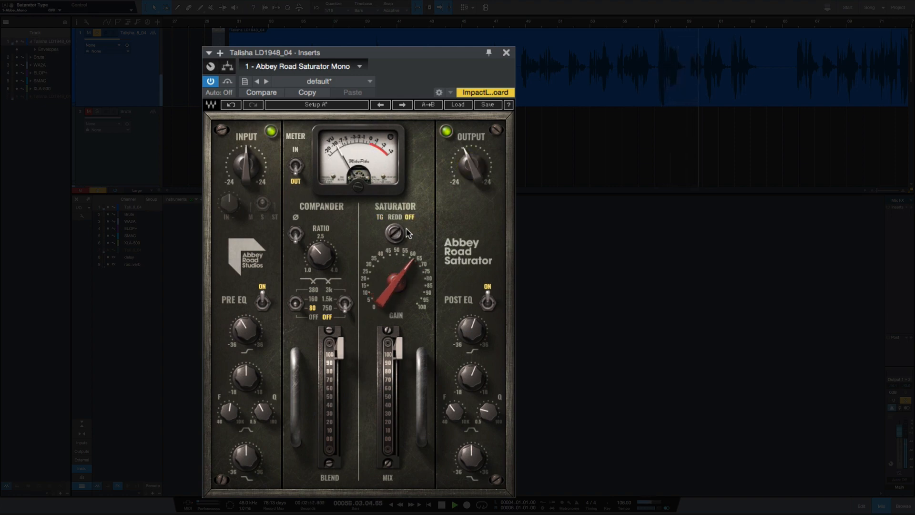
pyautogui.click(380, 216)
pyautogui.click(396, 217)
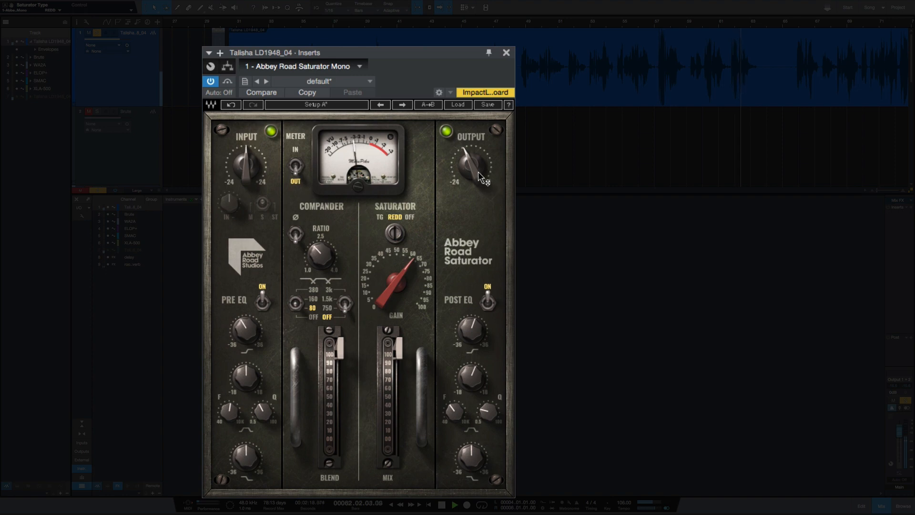
pyautogui.moveTo(474, 171)
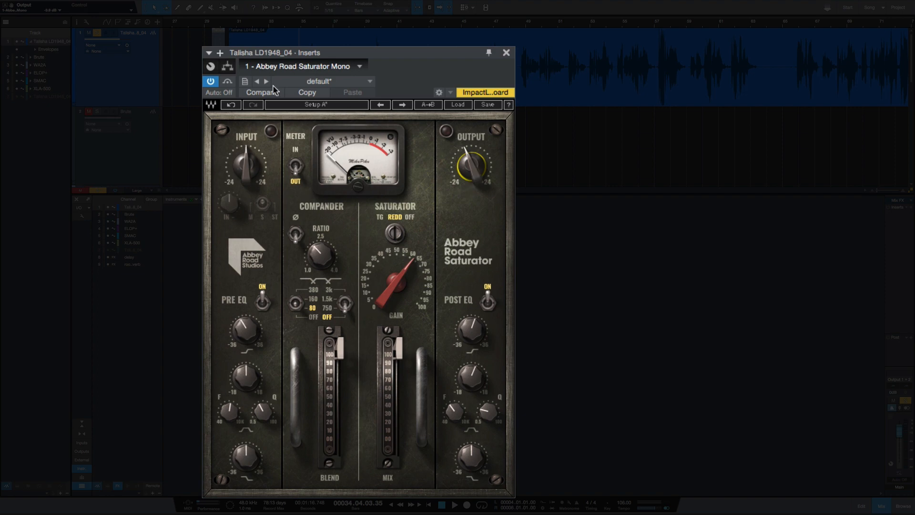
pyautogui.moveTo(244, 332)
pyautogui.moveTo(475, 336)
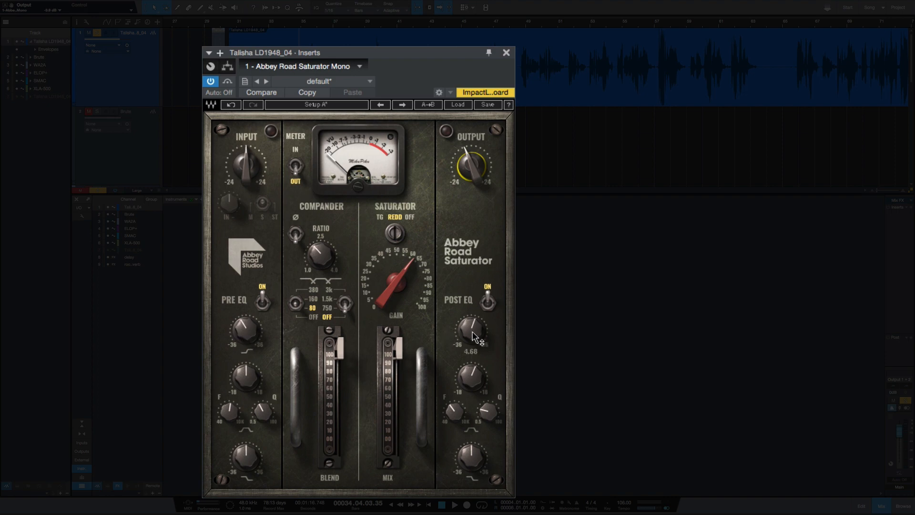